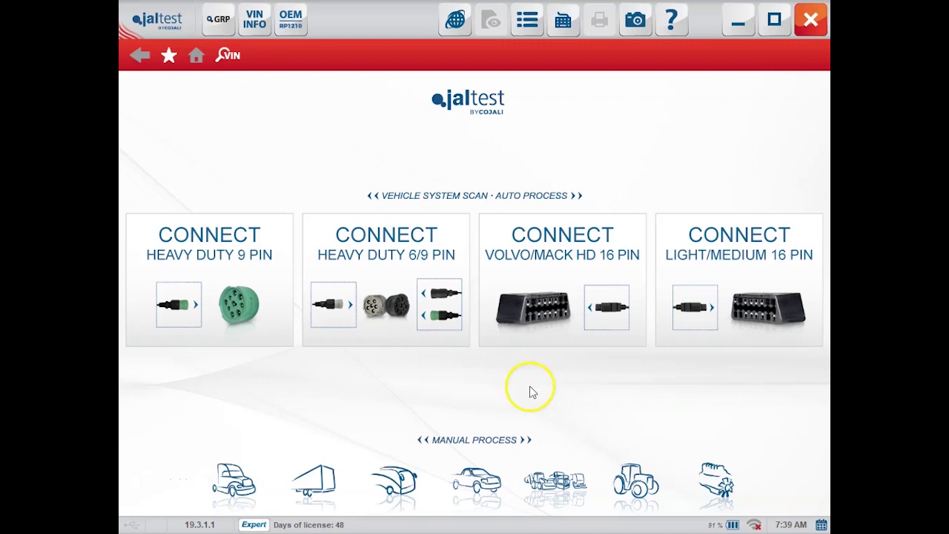
# Choose a Caterpillar machine system scan under off-highway Construction Equipment.
pyautogui.click(575, 476)
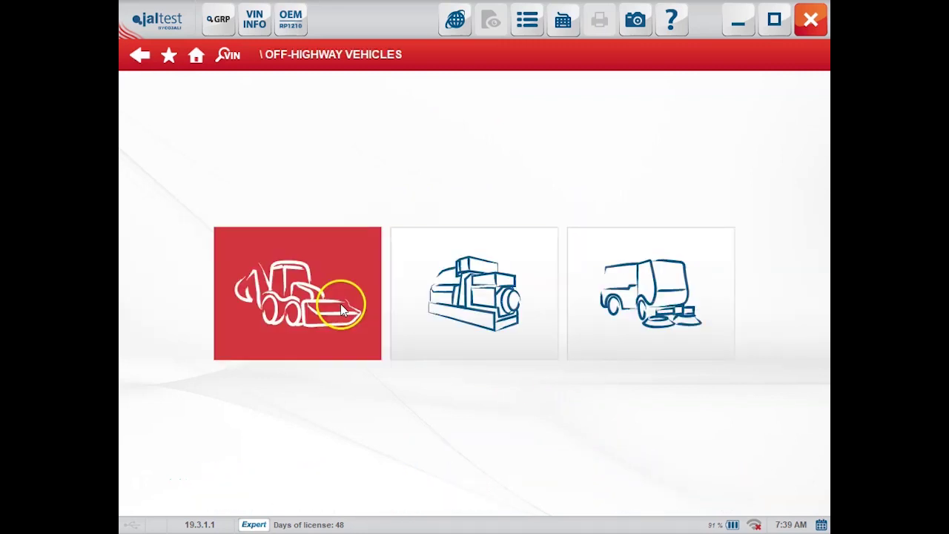
pyautogui.click(341, 309)
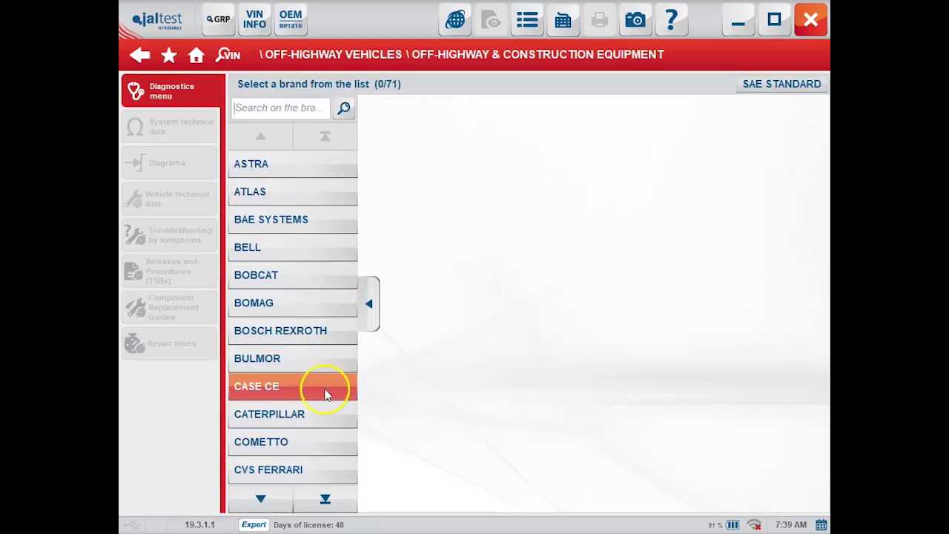
pyautogui.click(318, 413)
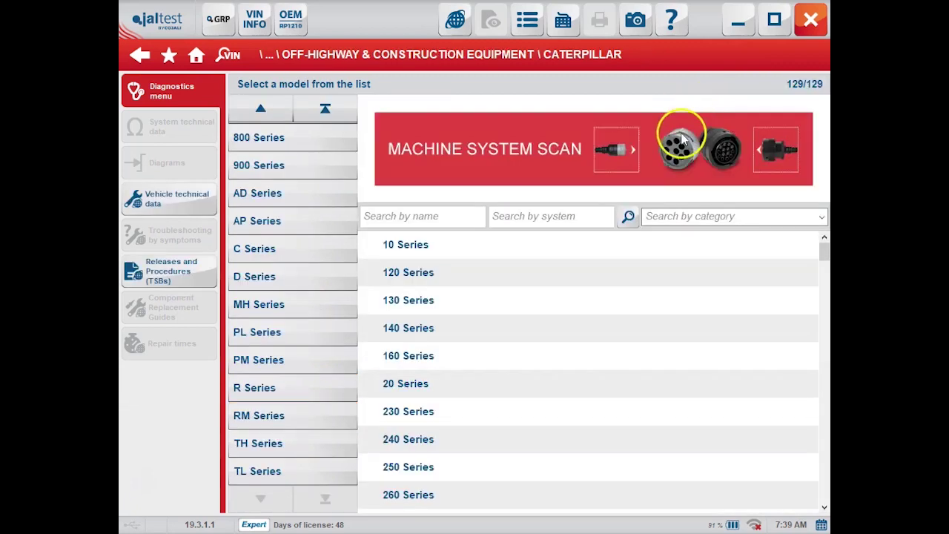
pyautogui.click(681, 138)
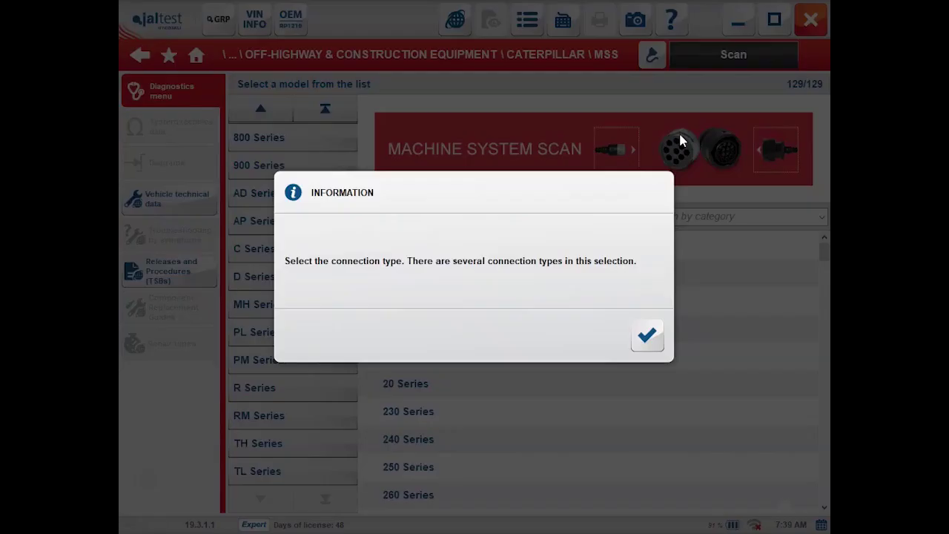
# Run the scan on Connection 2 (JDC 213M3 + JDC 533A).
pyautogui.click(643, 334)
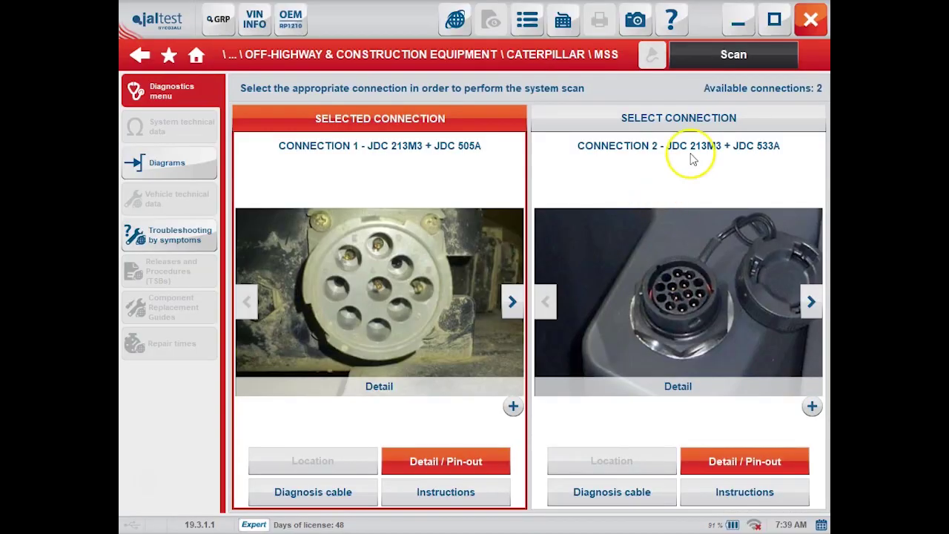
pyautogui.click(705, 120)
pyautogui.click(742, 59)
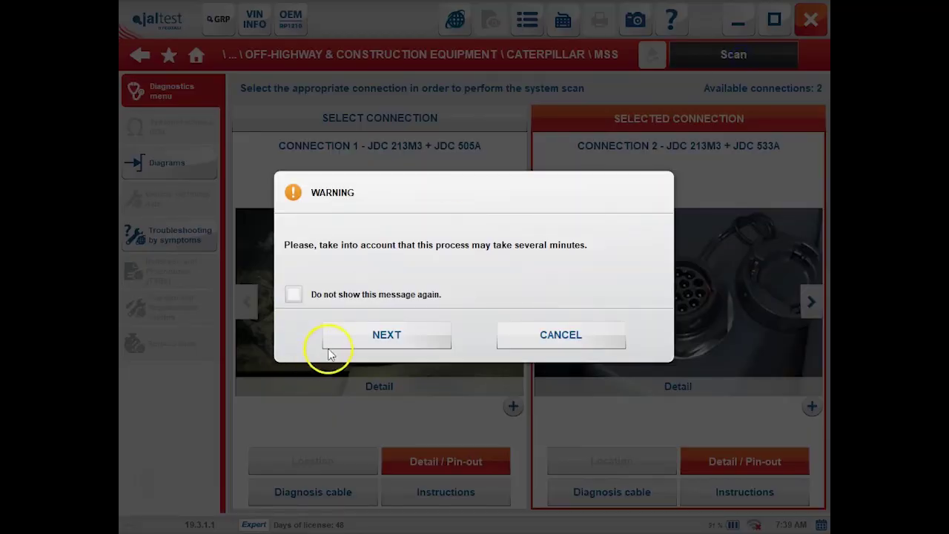
# Accept the duration warning and let detection find four systems, including SA 0 C-3.3B ECM.
pyautogui.click(363, 339)
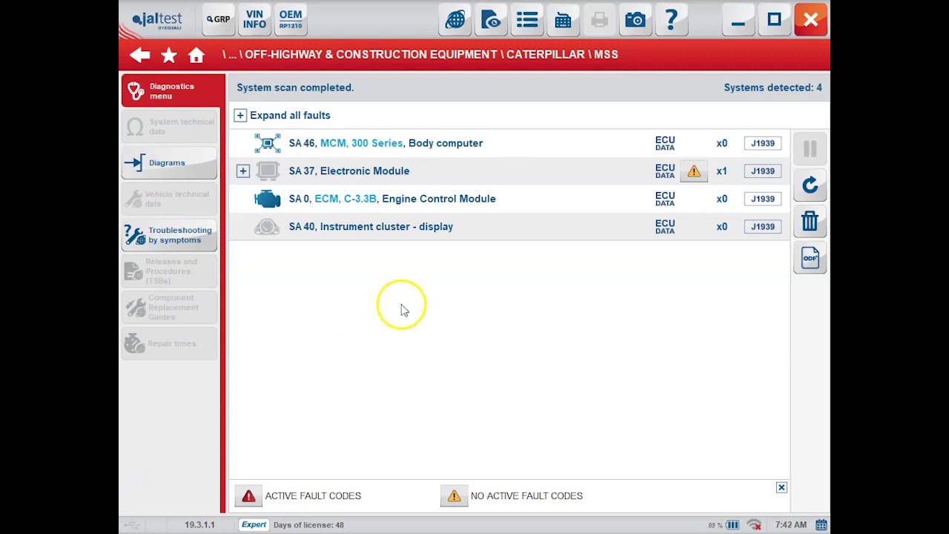
pyautogui.click(519, 148)
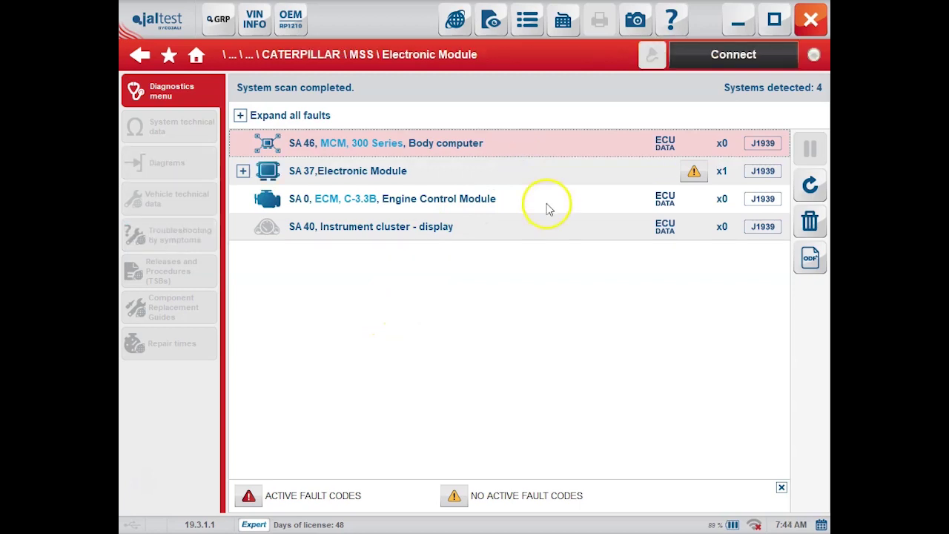
# Read the SA 0 C-3.3B engine module's fault codes, confirming none are stored.
pyautogui.click(546, 206)
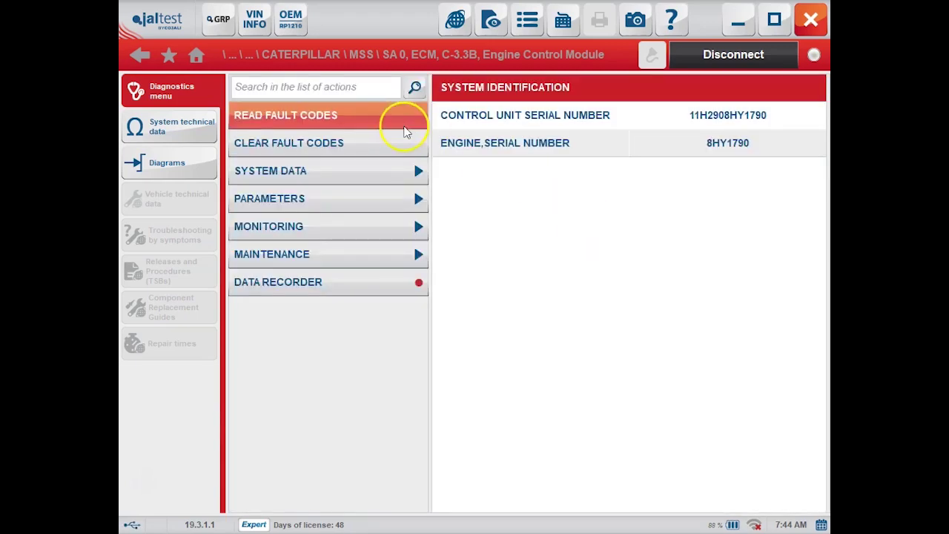
pyautogui.click(406, 131)
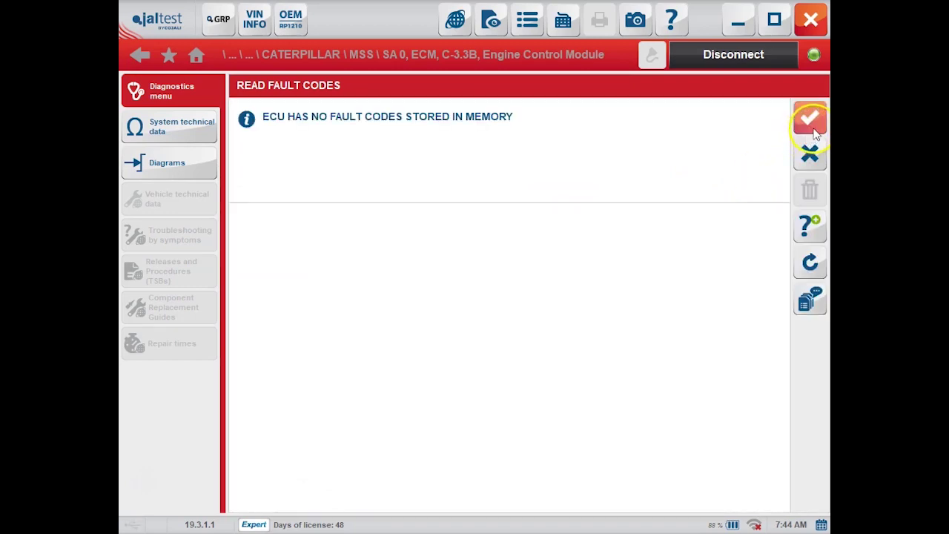
pyautogui.click(811, 120)
# Review the engine module's ECU data under System Data.
pyautogui.click(390, 170)
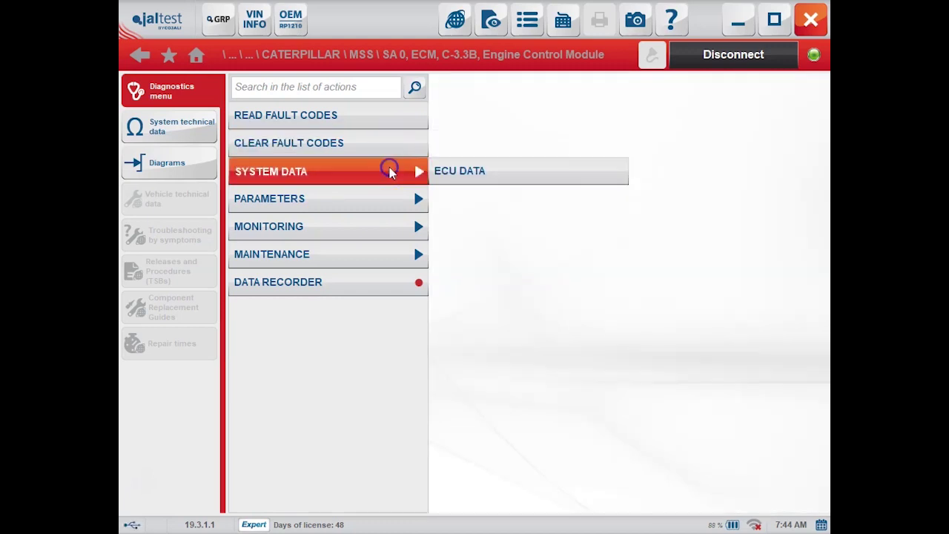
pyautogui.click(488, 171)
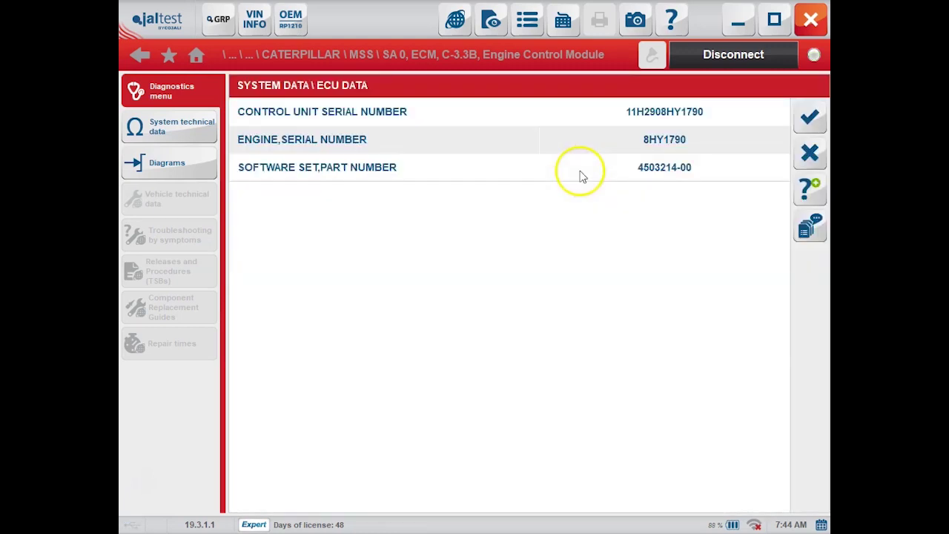
pyautogui.click(810, 126)
pyautogui.click(387, 191)
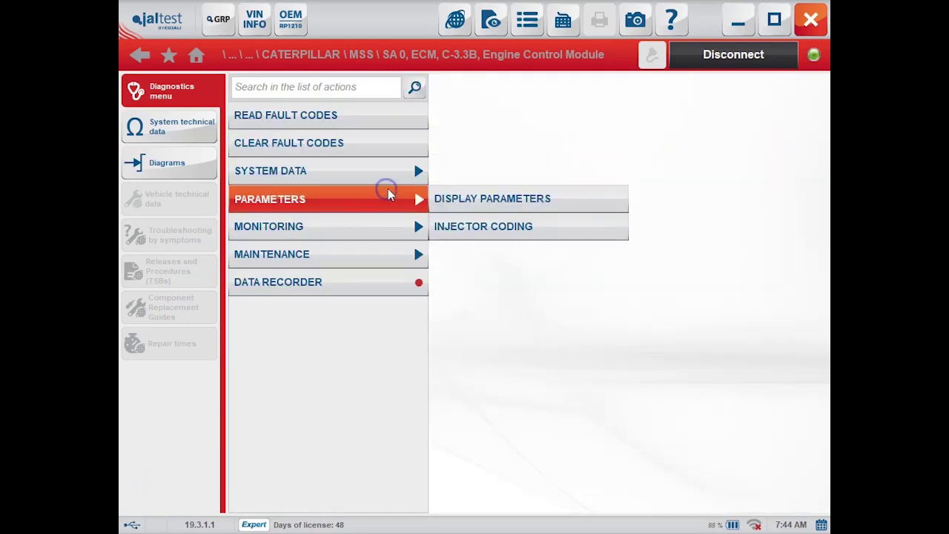
# Display the injector codes for all four cylinders with the engine stopped.
pyautogui.click(483, 192)
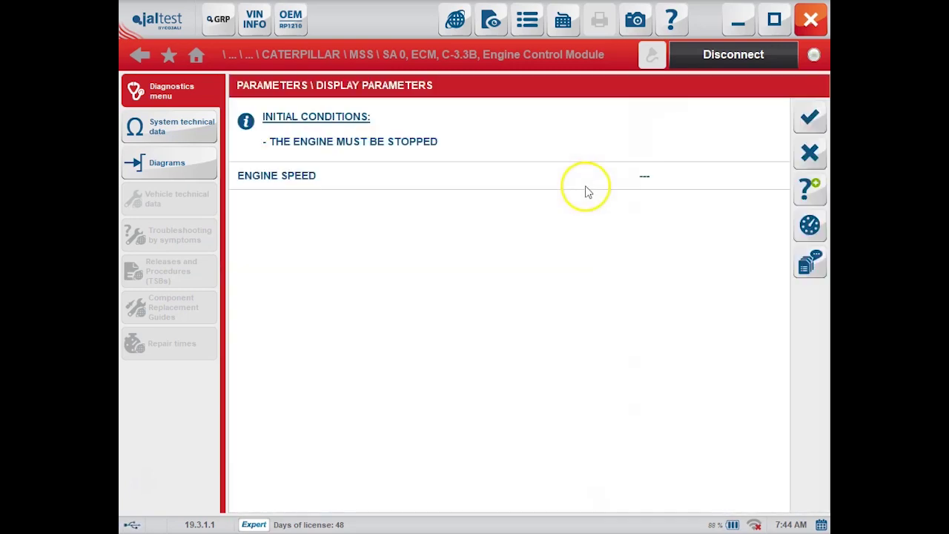
pyautogui.click(809, 119)
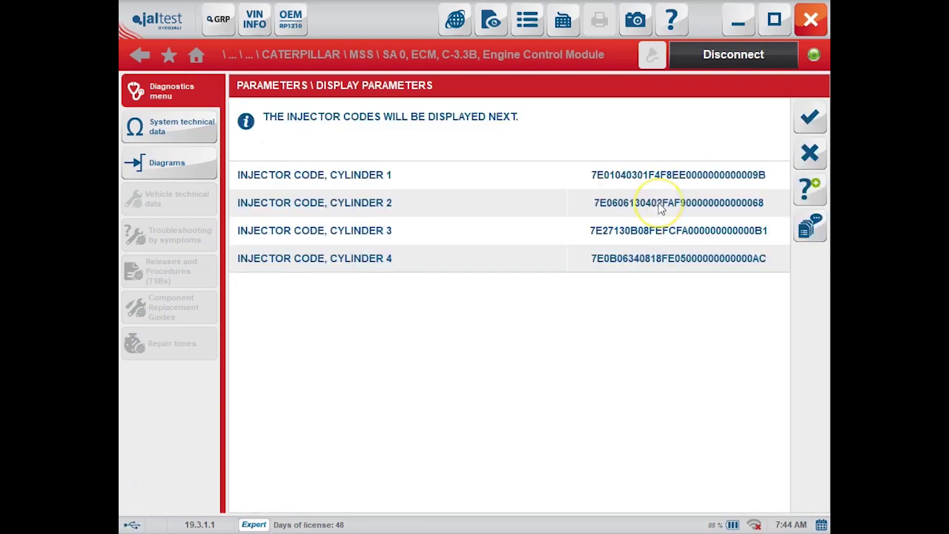
pyautogui.click(810, 118)
# Enter Expert Mode injector coding, then exit it without making changes.
pyautogui.click(583, 227)
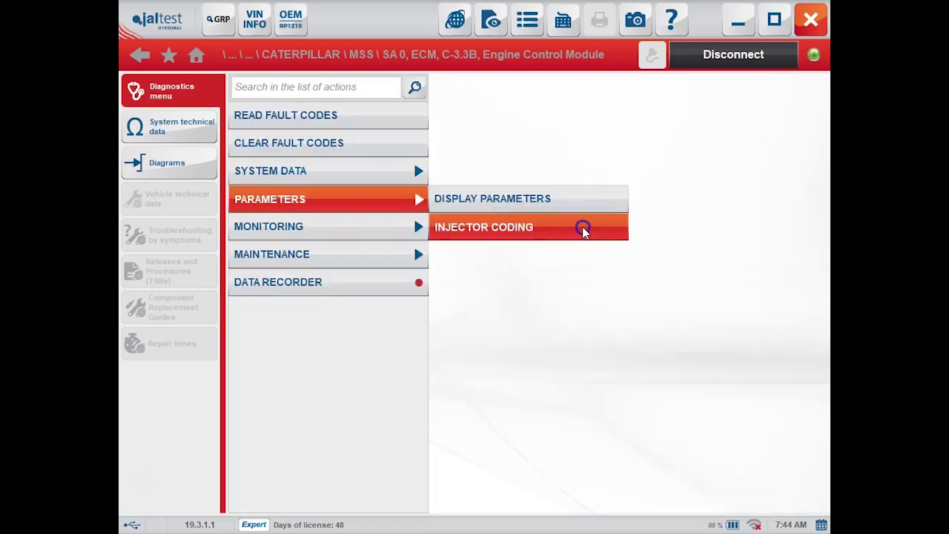
pyautogui.click(455, 292)
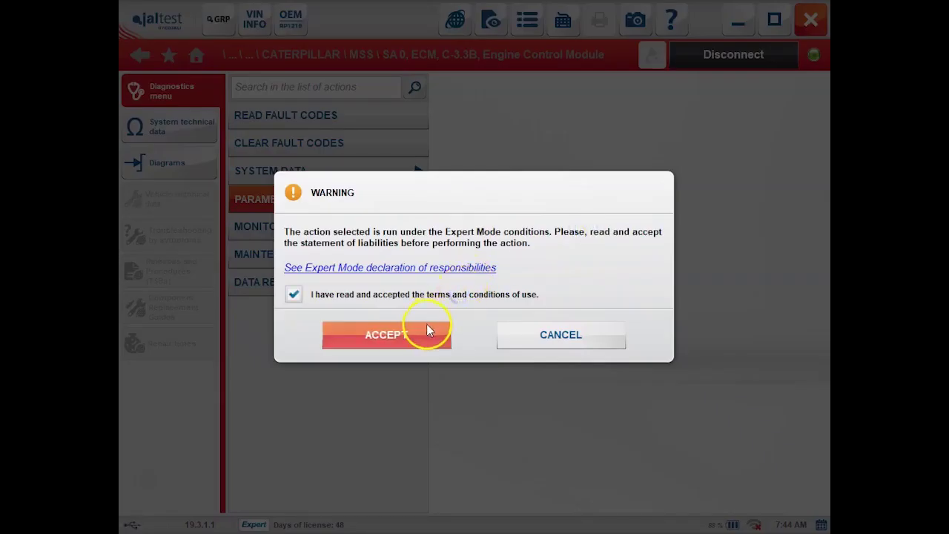
pyautogui.click(424, 332)
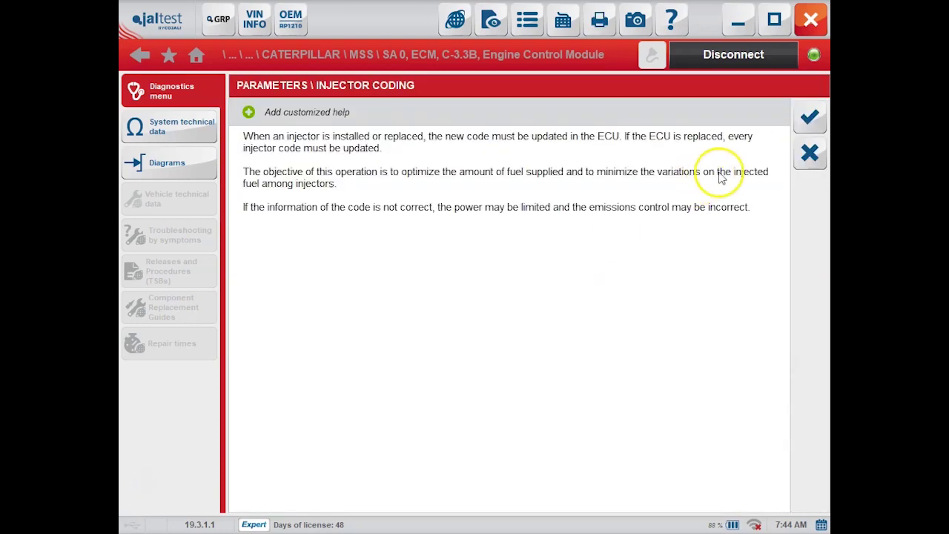
pyautogui.click(811, 154)
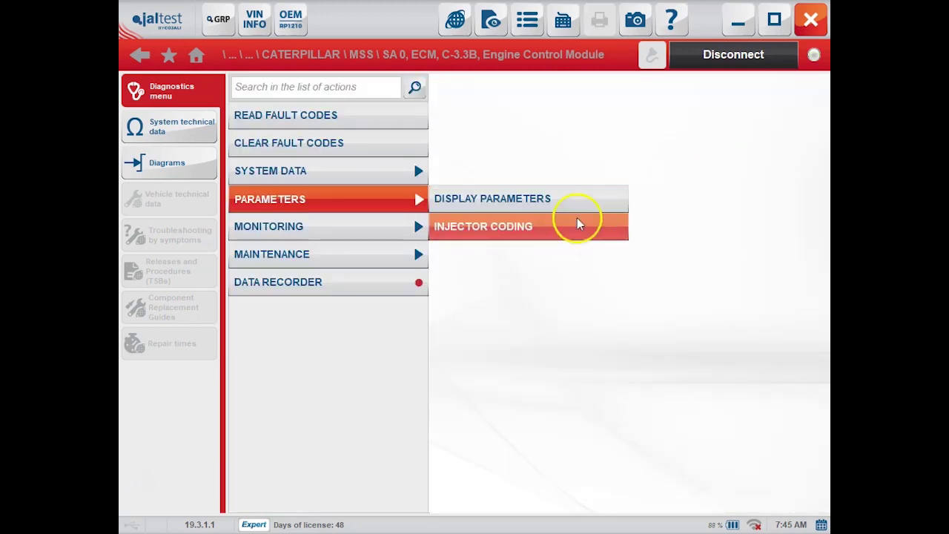
pyautogui.click(398, 222)
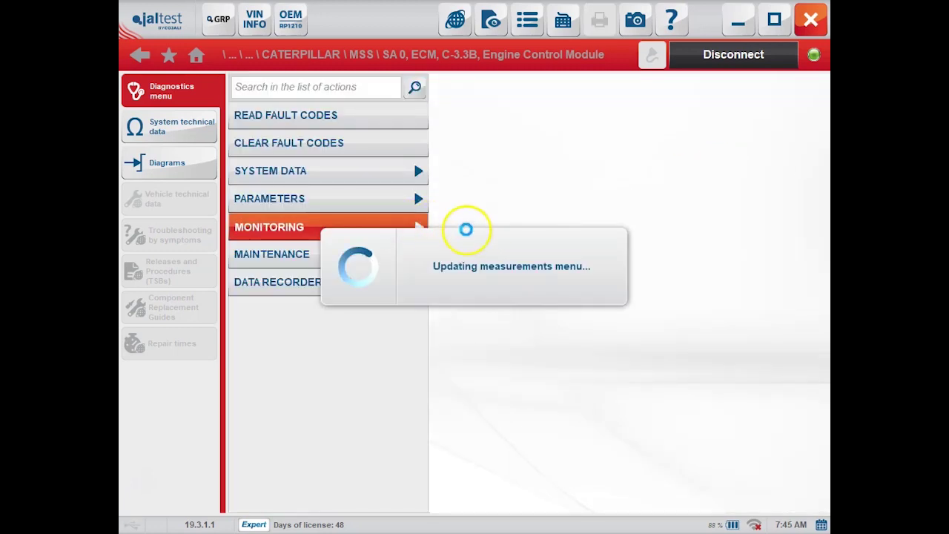
# Select all 82 live data items and show their values.
pyautogui.click(505, 227)
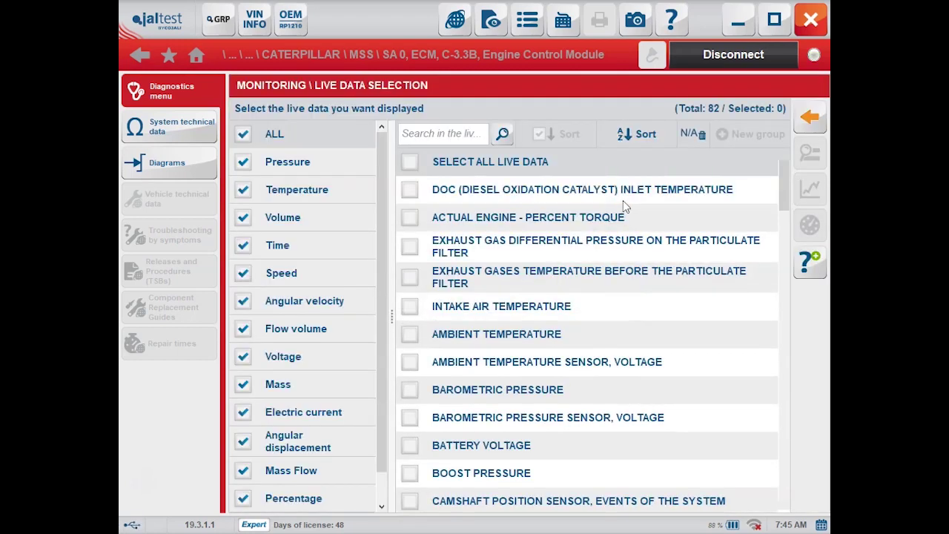
pyautogui.click(446, 168)
pyautogui.click(807, 152)
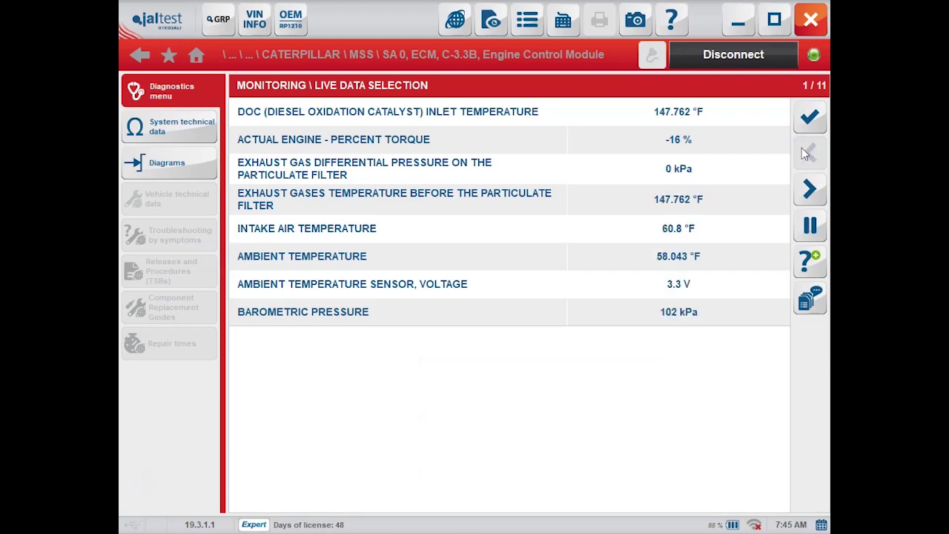
# Page through the live engine readings to page 11/11.
pyautogui.click(808, 191)
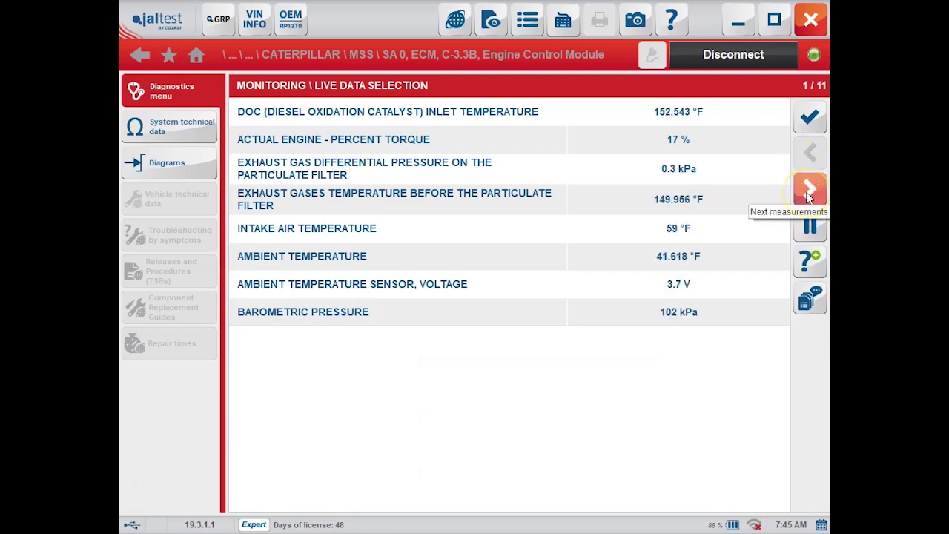
pyautogui.click(809, 191)
pyautogui.click(808, 191)
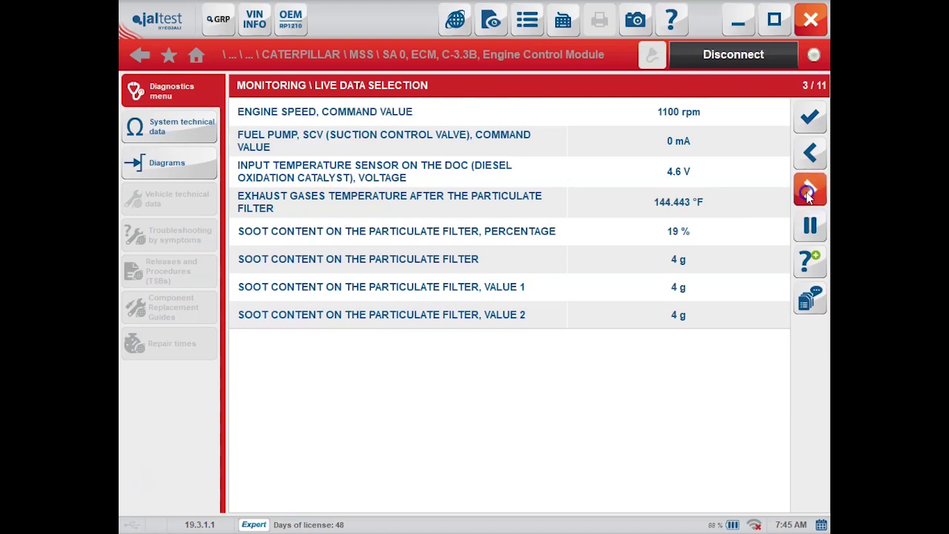
pyautogui.click(808, 191)
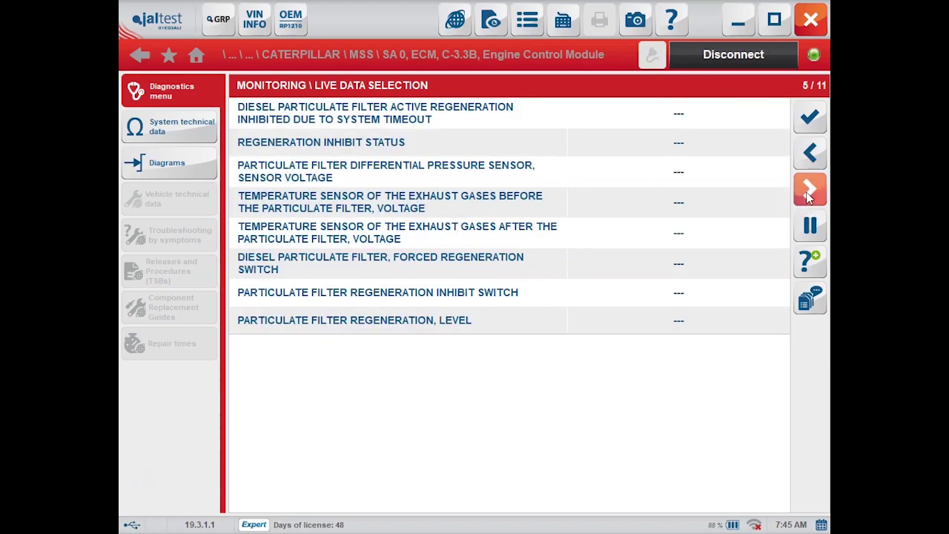
pyautogui.click(808, 191)
pyautogui.click(808, 191)
pyautogui.click(809, 191)
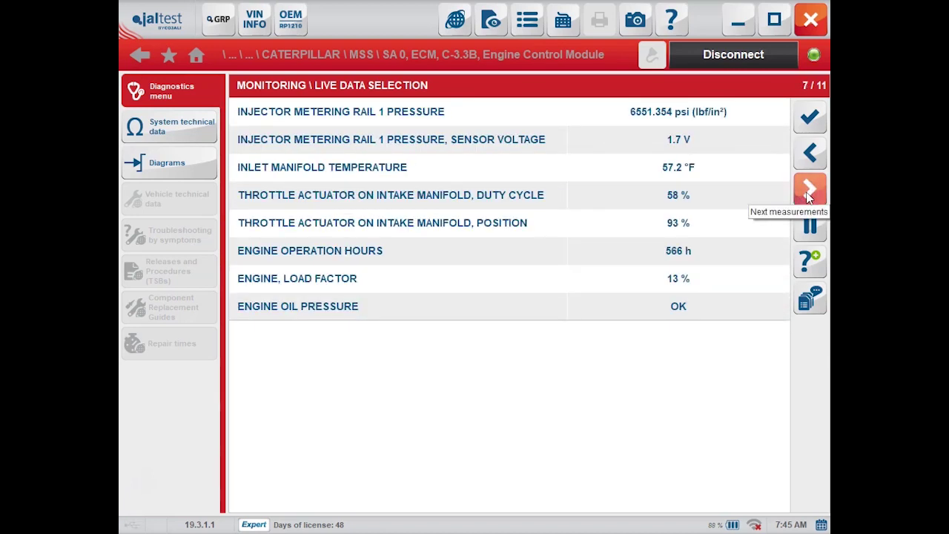
pyautogui.click(808, 192)
pyautogui.click(809, 192)
pyautogui.click(808, 192)
pyautogui.click(808, 191)
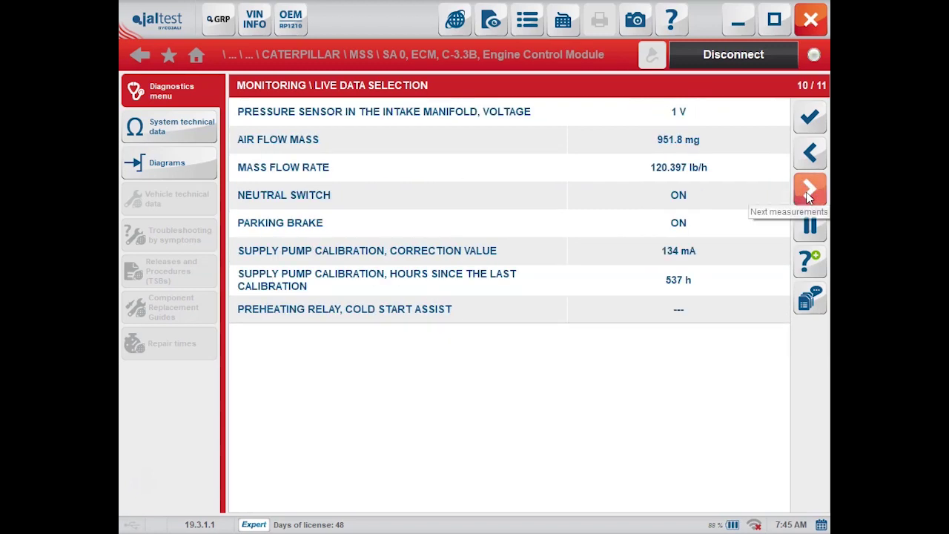
pyautogui.click(808, 191)
# Close the live data and bring up the Maintenance procedures list.
pyautogui.click(810, 116)
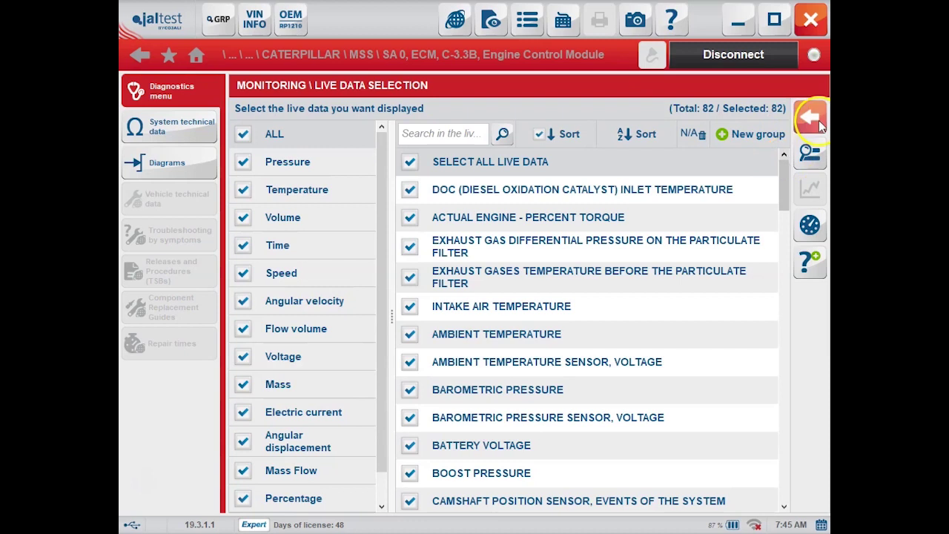
pyautogui.click(819, 123)
pyautogui.click(408, 256)
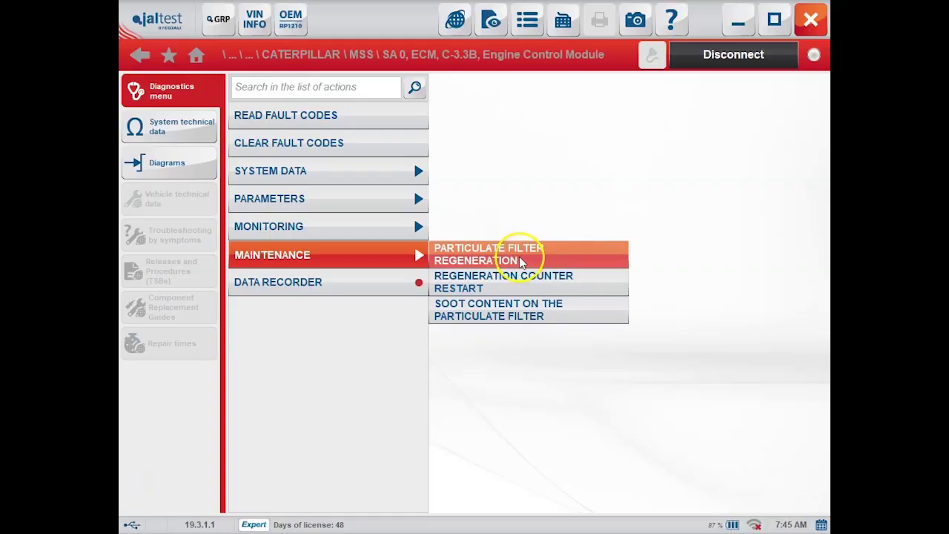
# Start Particulate Filter Regeneration, accept the Expert Mode terms, and pass the instructions screen.
pyautogui.click(519, 256)
pyautogui.click(468, 297)
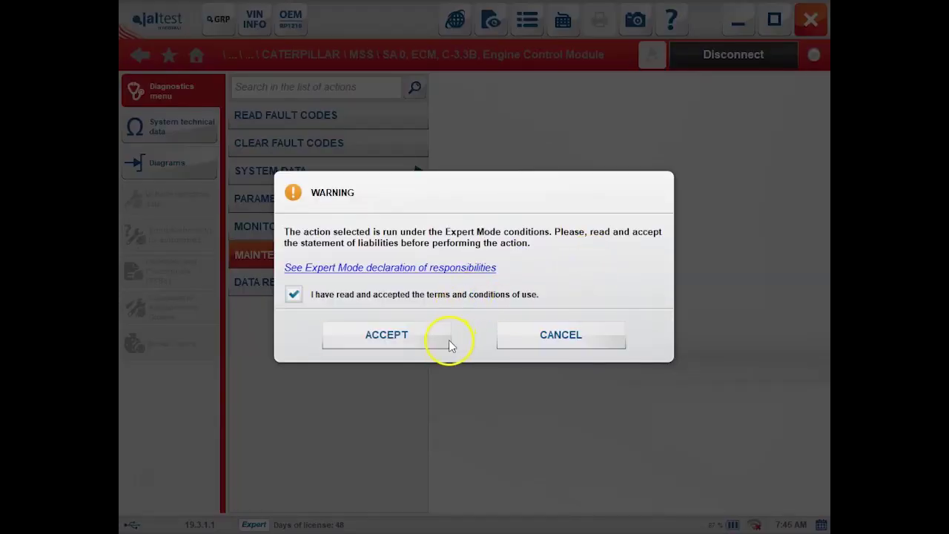
pyautogui.click(443, 338)
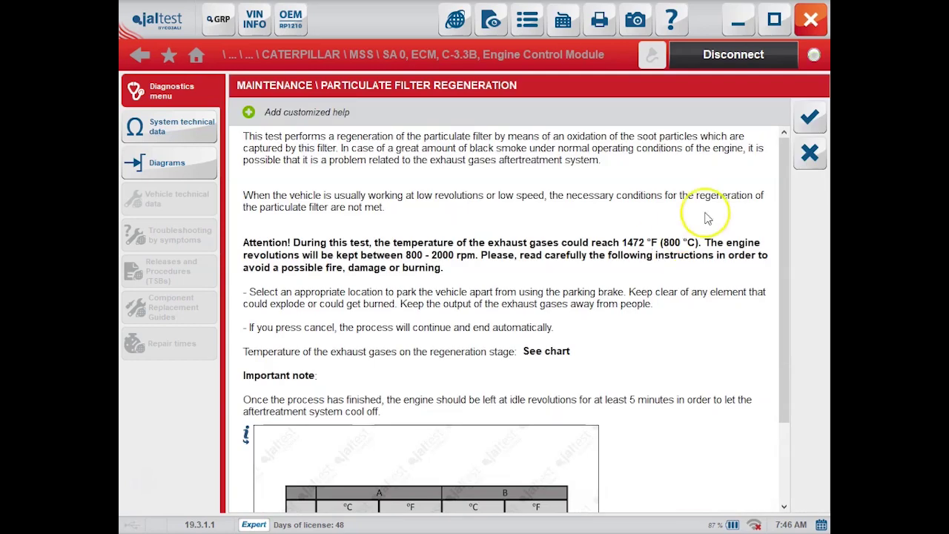
pyautogui.moveTo(786, 178); pyautogui.dragTo(800, 144)
pyautogui.click(811, 120)
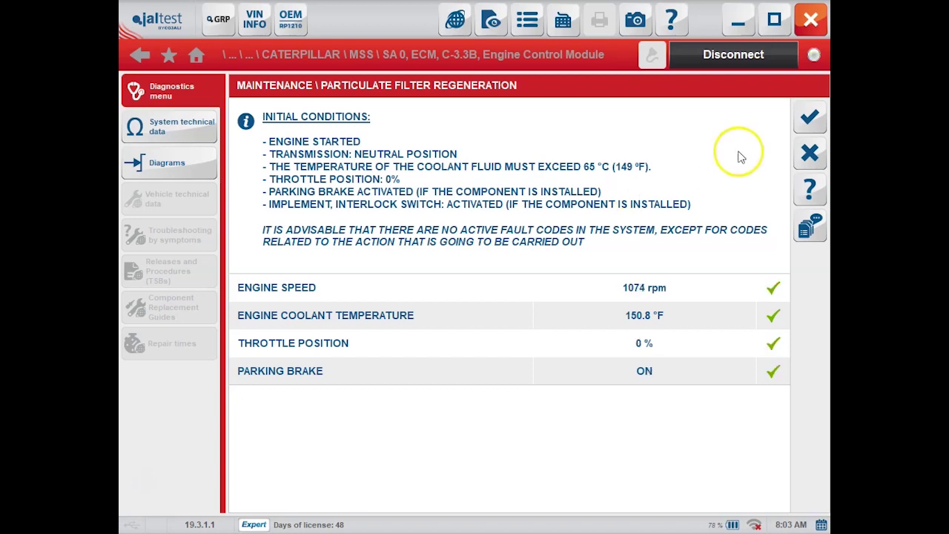
# Confirm the conditions and request the regeneration until it reads ACTIVATED at about 1487 rpm.
pyautogui.click(811, 124)
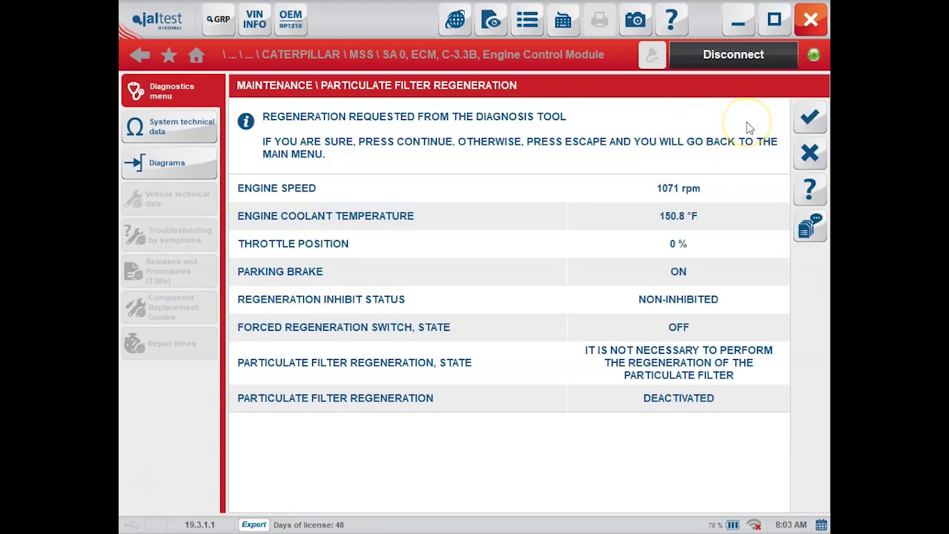
pyautogui.click(806, 123)
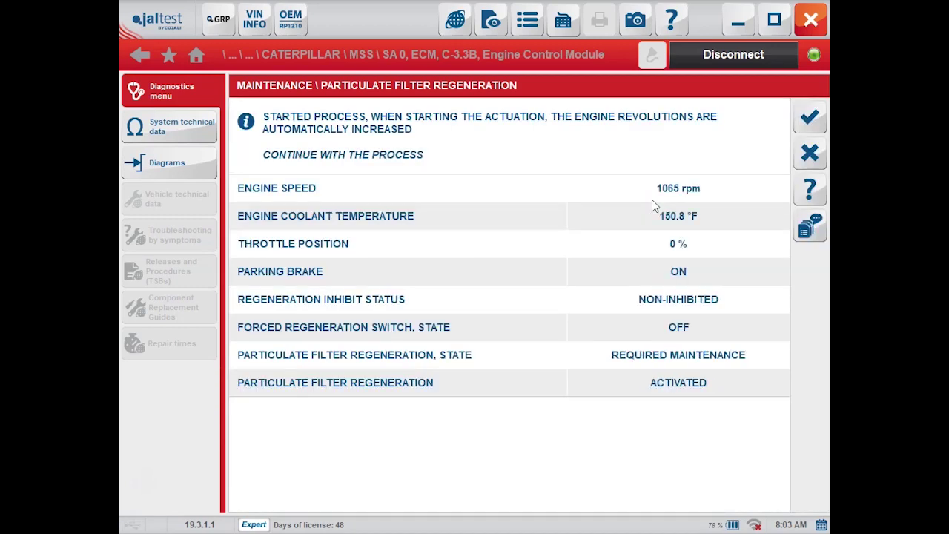
pyautogui.click(694, 172)
pyautogui.click(812, 116)
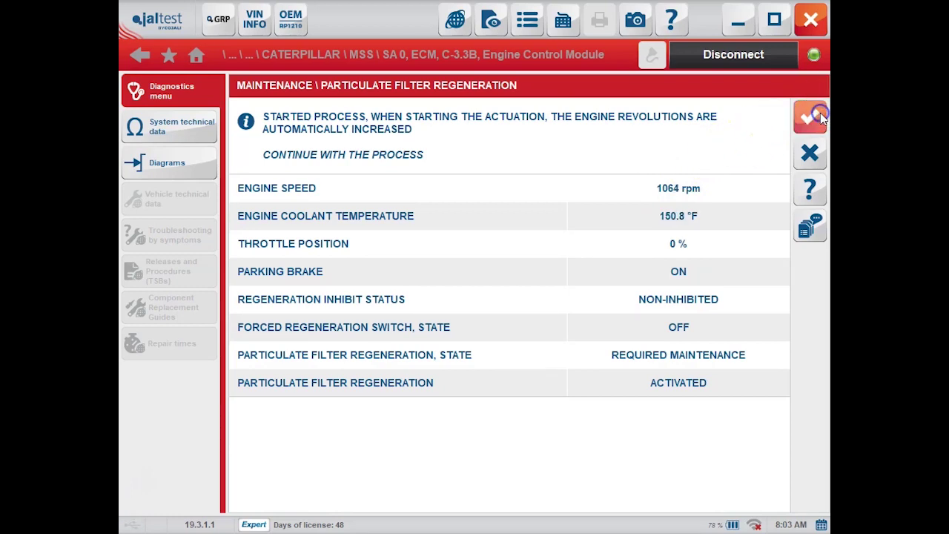